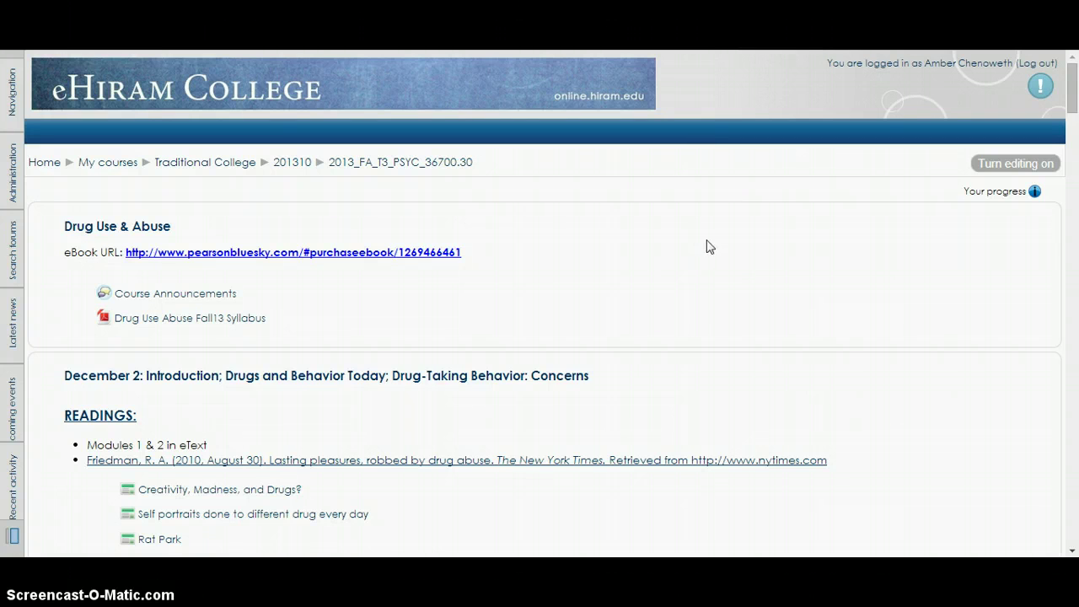
# Open the category management page of the course's question bank
pyautogui.click(17, 177)
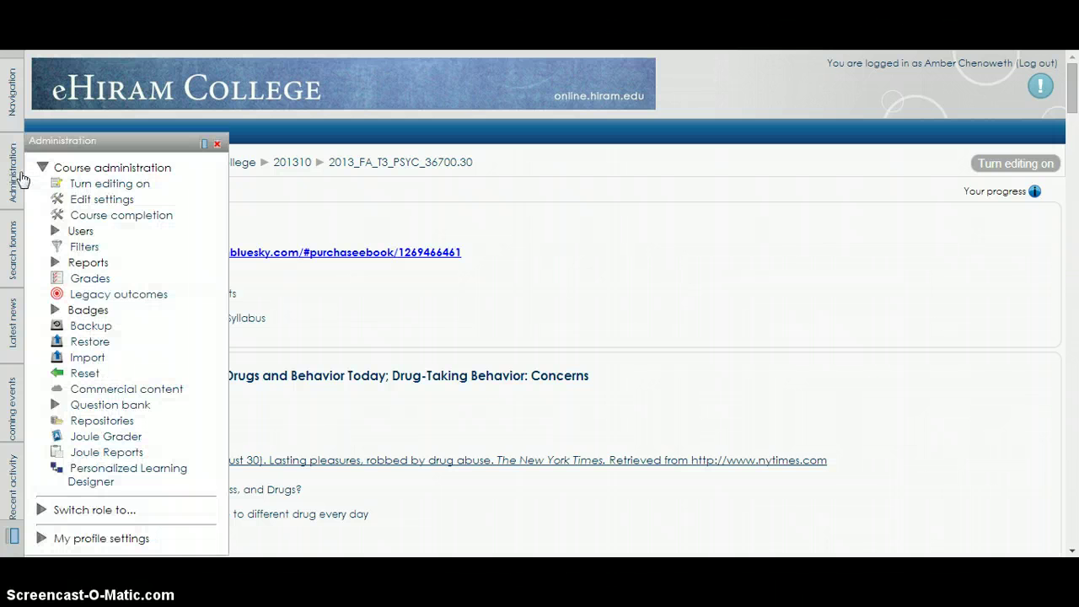
pyautogui.click(55, 406)
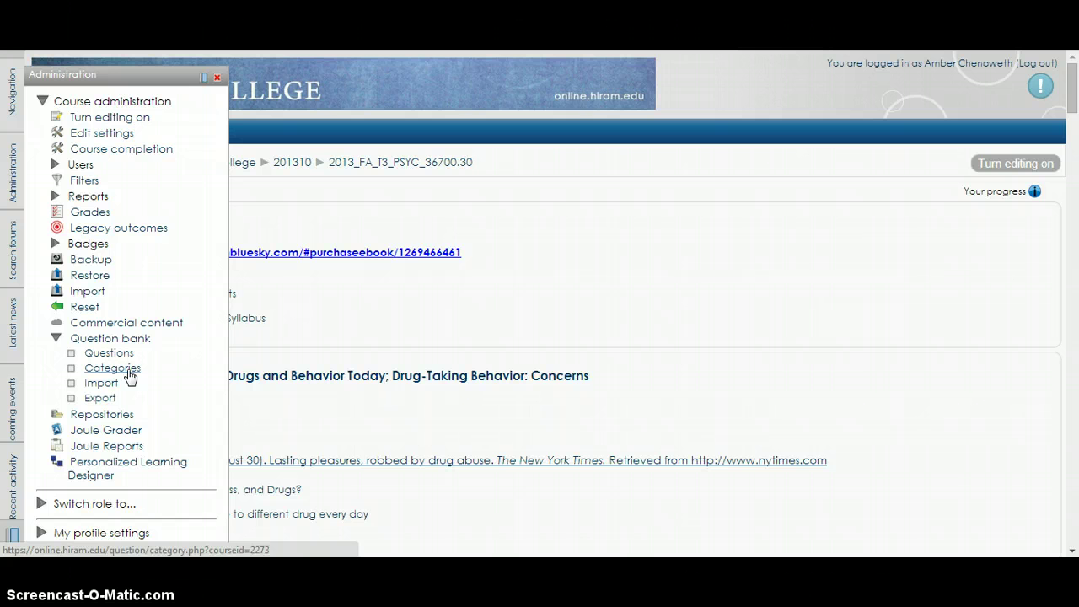
pyautogui.click(131, 375)
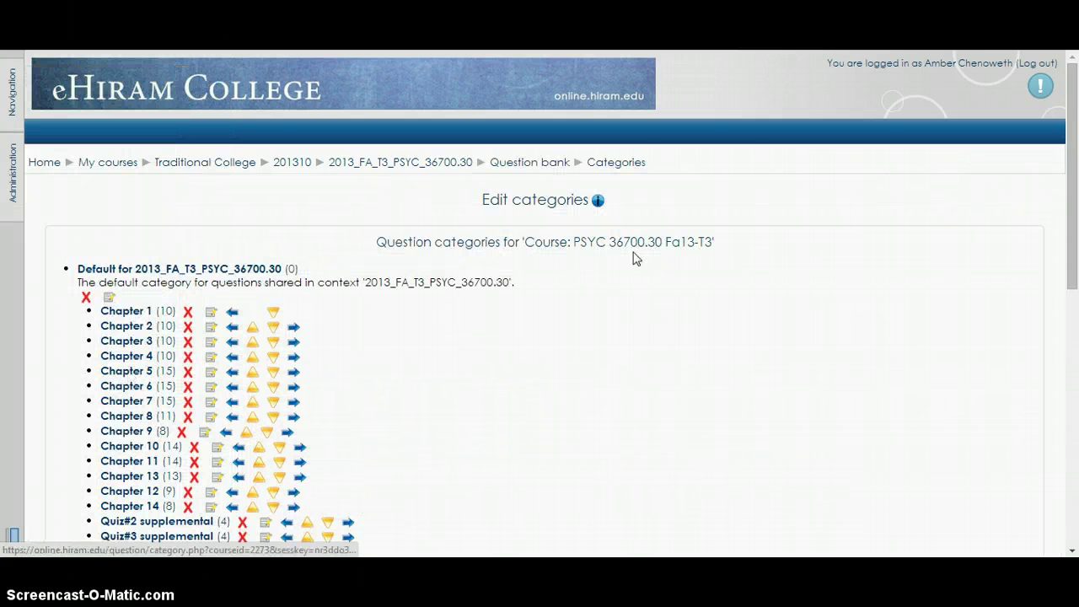
# Add a question category named "Chapter 15" under the course's default category
pyautogui.moveTo(1071, 89); pyautogui.dragTo(1074, 149)
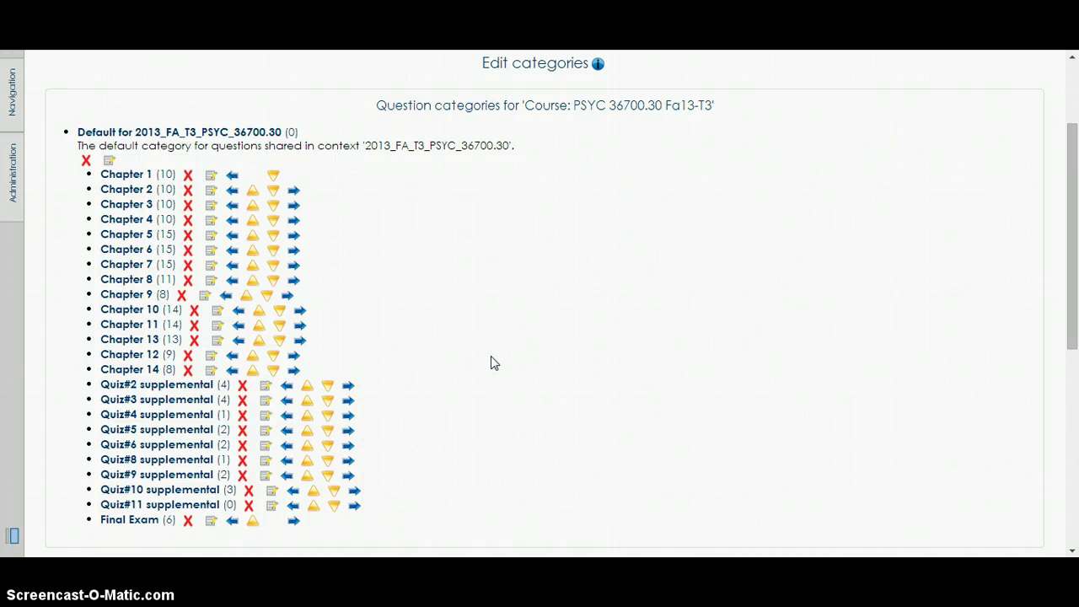
pyautogui.scroll(-1, 490, 363)
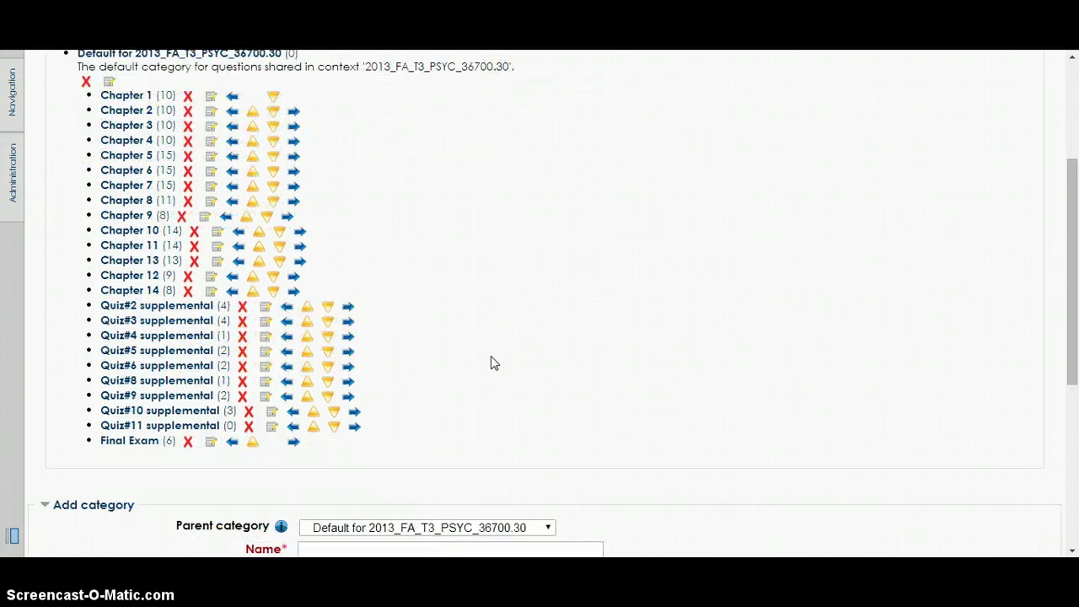
pyautogui.scroll(-3, 774, 366)
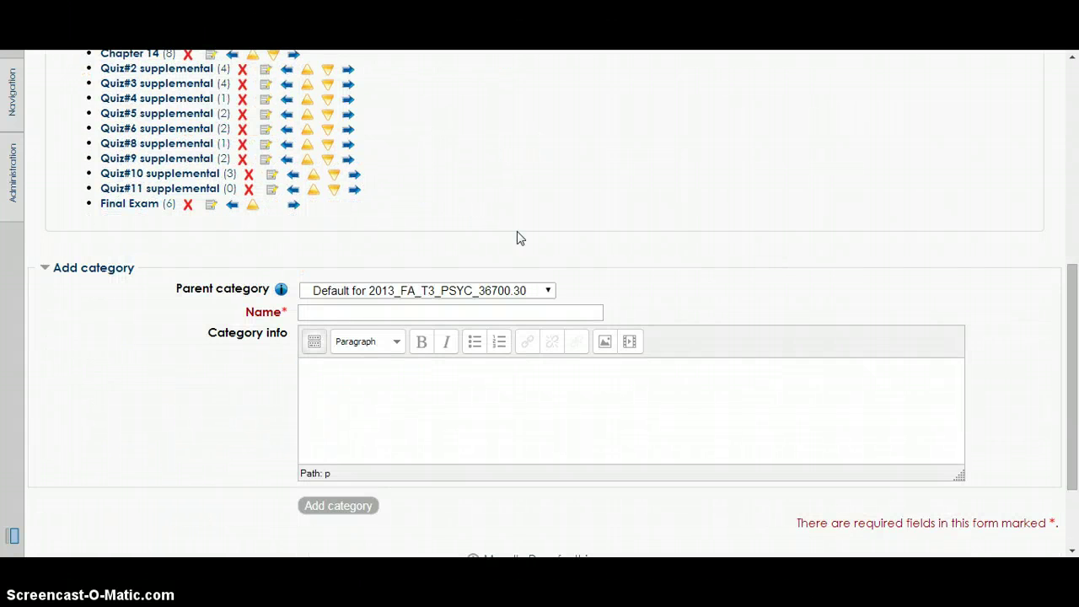
pyautogui.scroll(3, 562, 197)
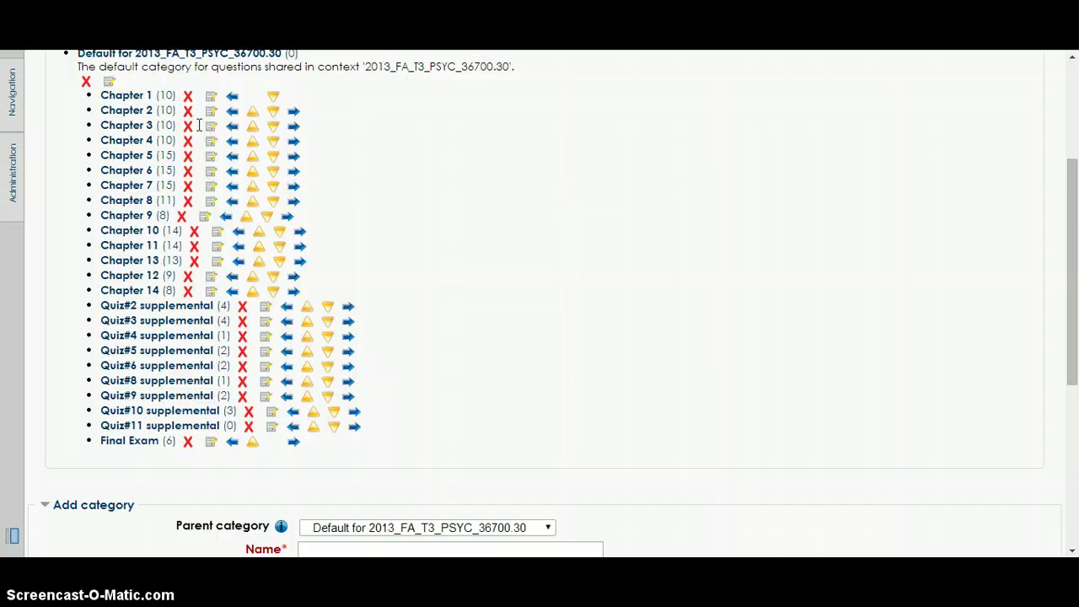
pyautogui.scroll(-2, 494, 252)
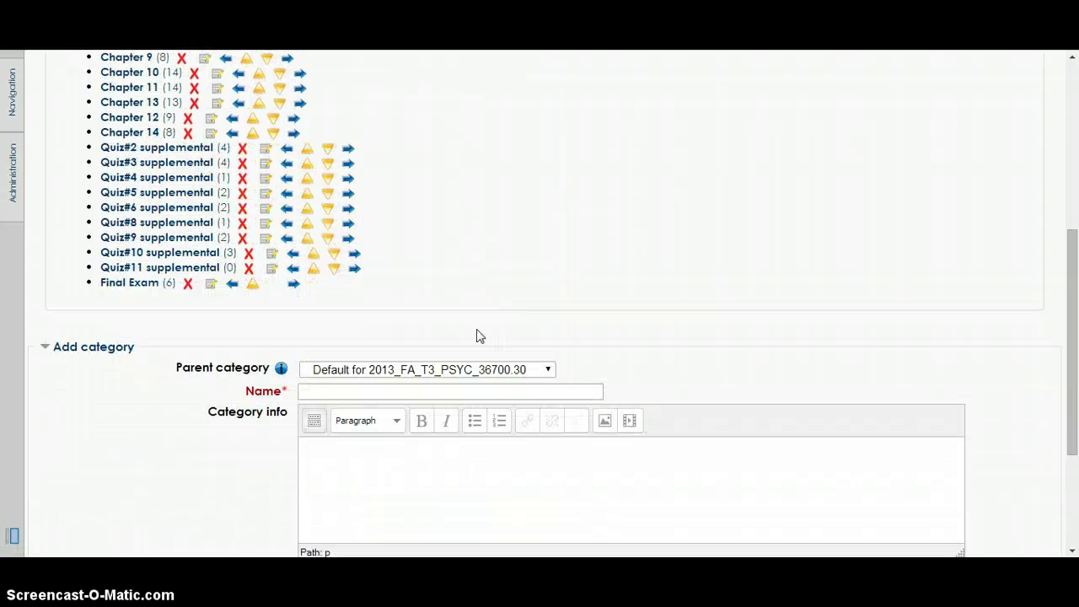
pyautogui.click(316, 392)
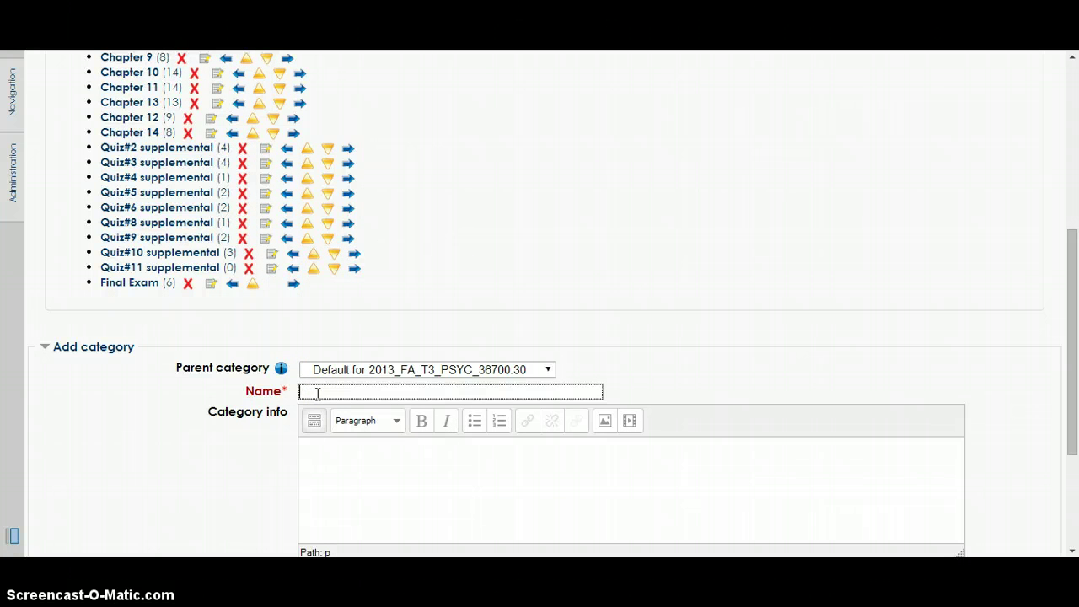
pyautogui.write('Chapter 15')
pyautogui.click(219, 446)
pyautogui.scroll(-2, 221, 447)
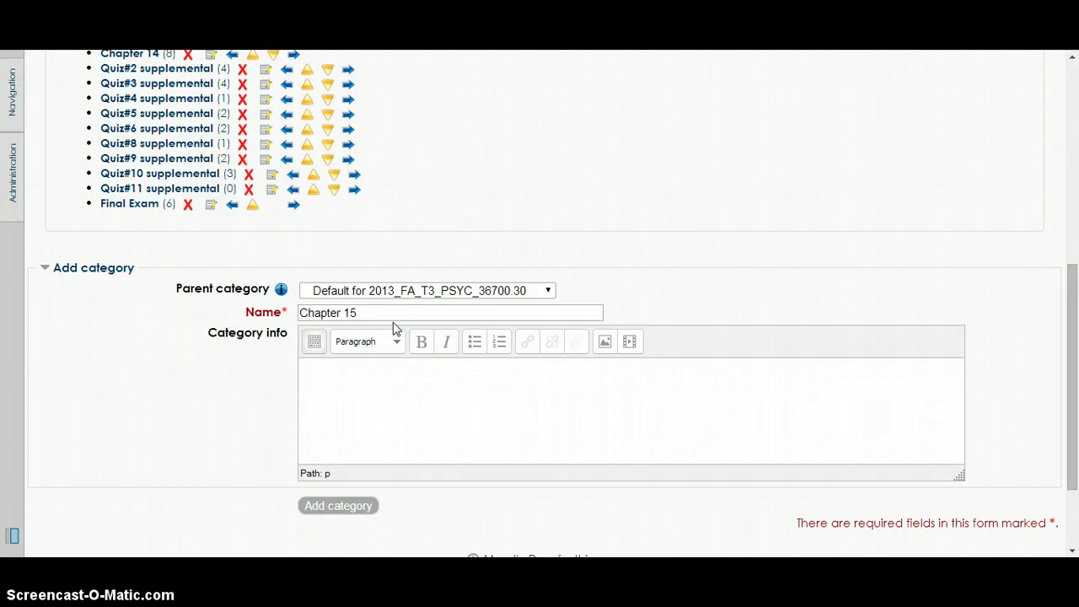
pyautogui.click(341, 506)
# Open the Chapter 15 category and start creating a True/False question in it
pyautogui.scroll(-3, 436, 424)
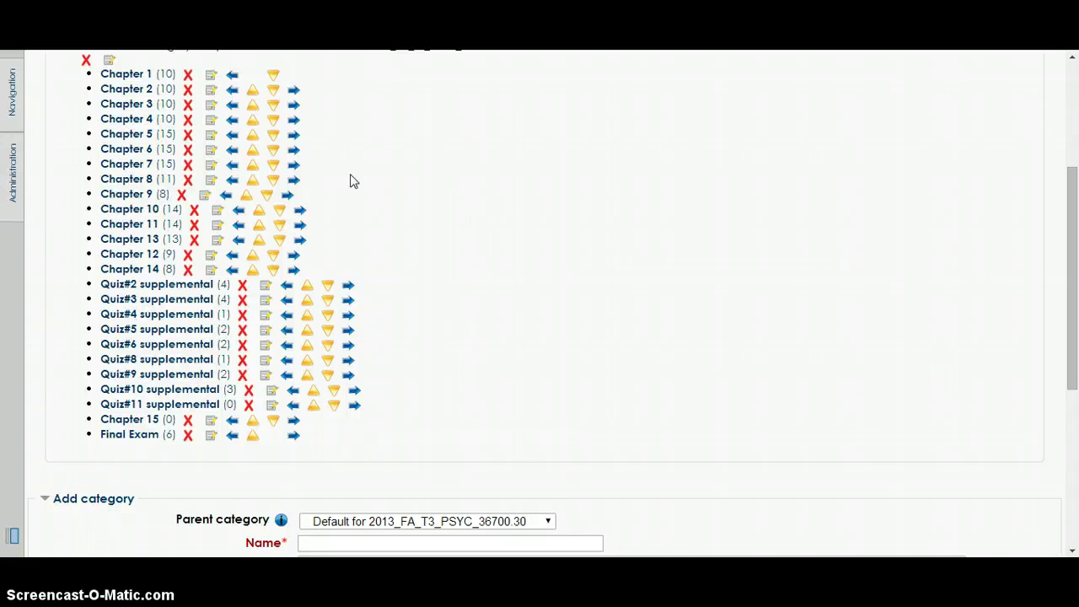
pyautogui.click(169, 423)
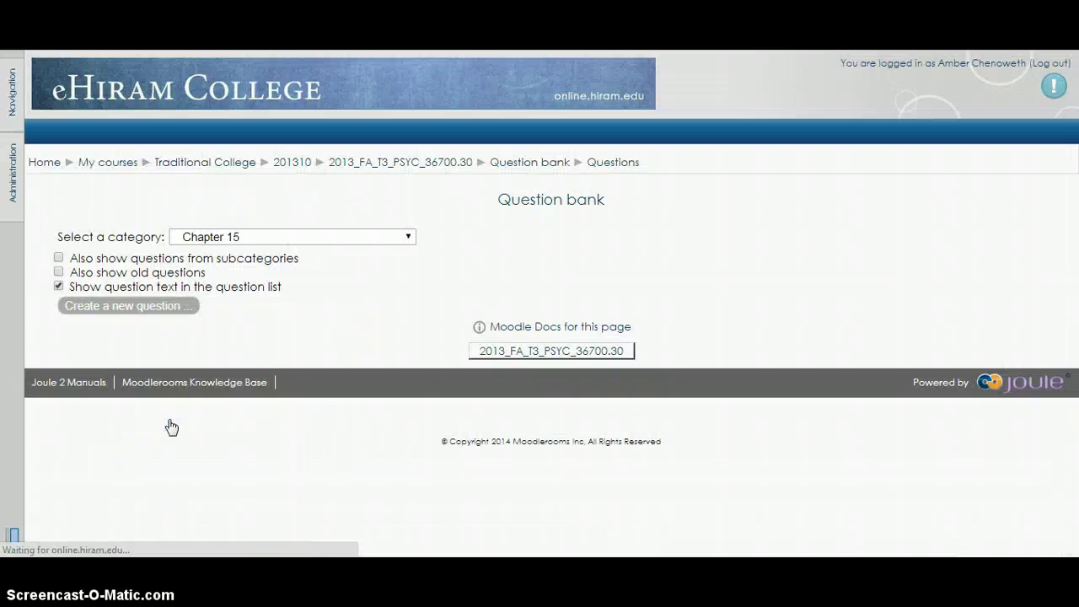
pyautogui.click(171, 307)
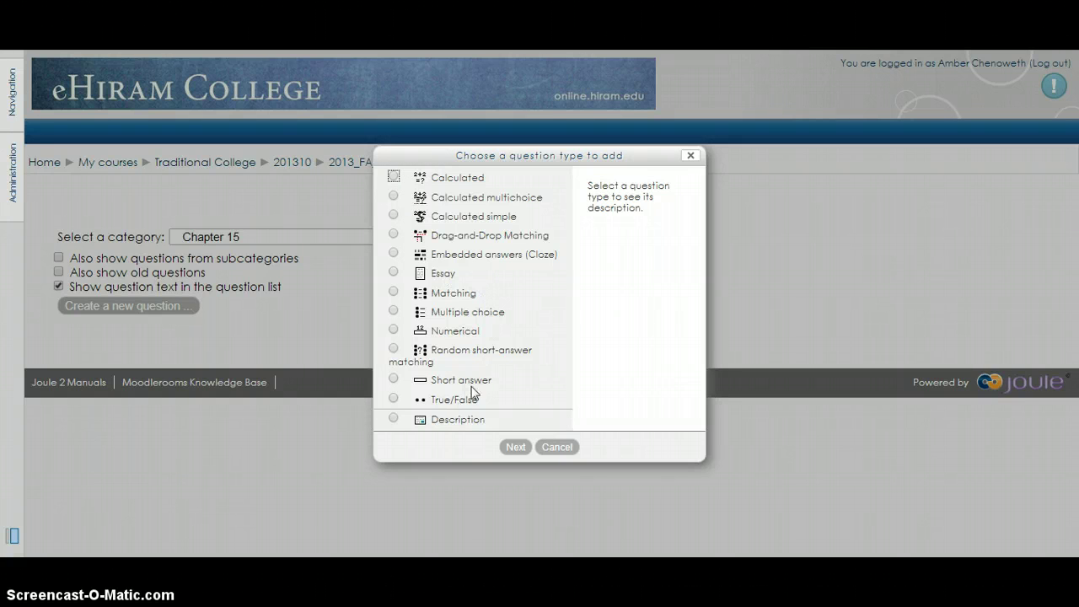
pyautogui.click(394, 234)
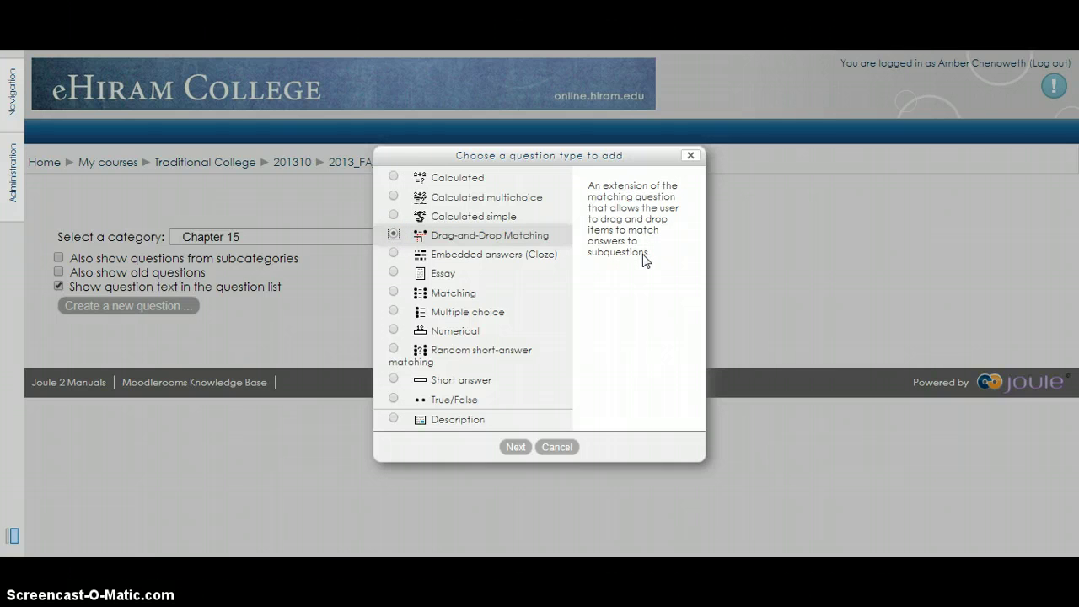
pyautogui.click(393, 400)
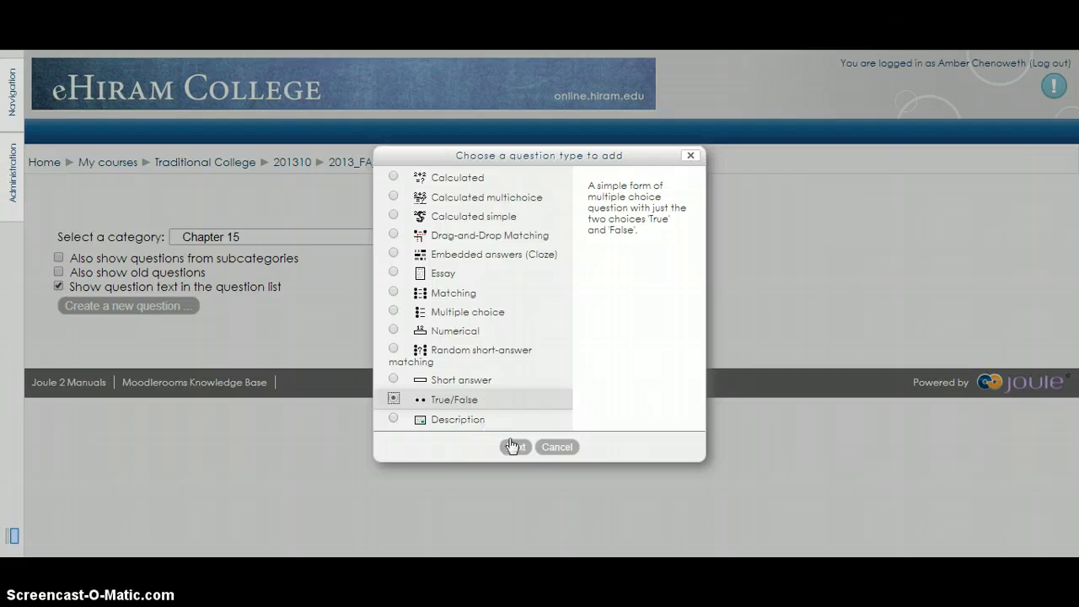
pyautogui.click(515, 449)
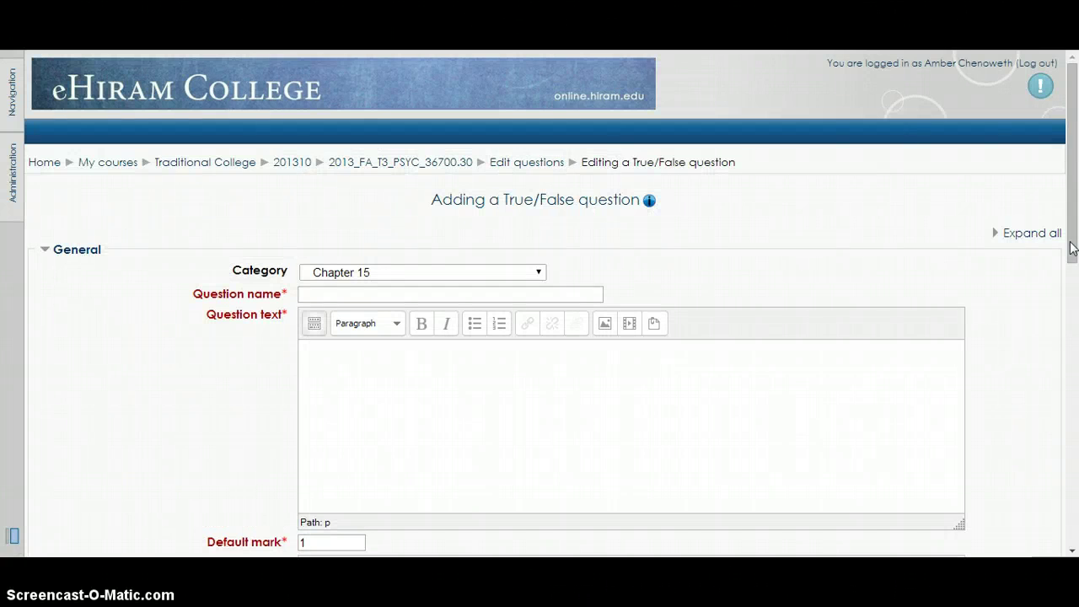
pyautogui.moveTo(1073, 234); pyautogui.dragTo(1074, 263)
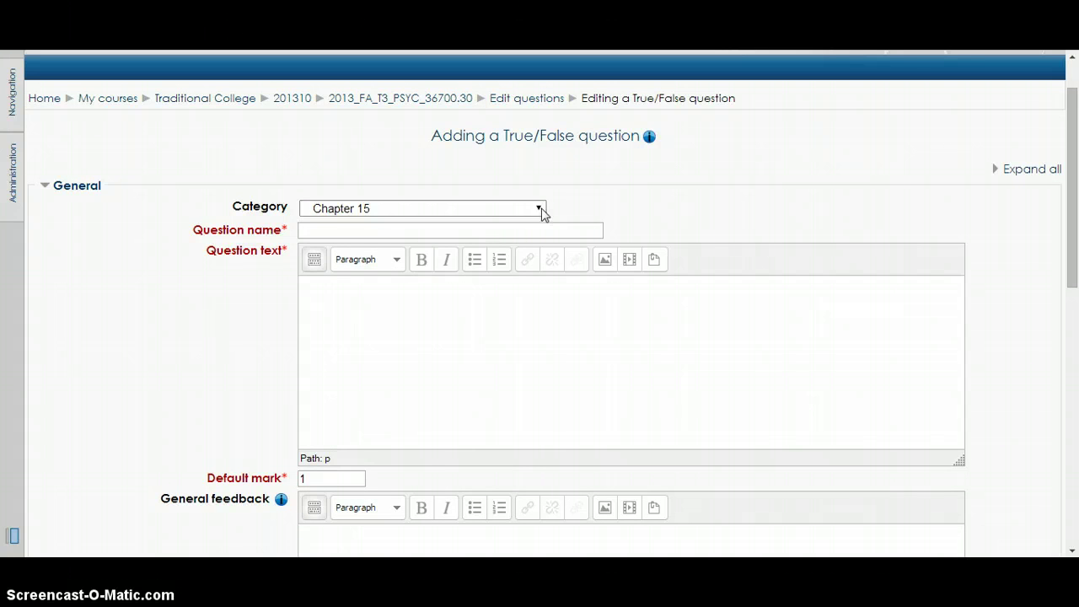
pyautogui.click(542, 214)
pyautogui.moveTo(540, 301); pyautogui.dragTo(547, 338)
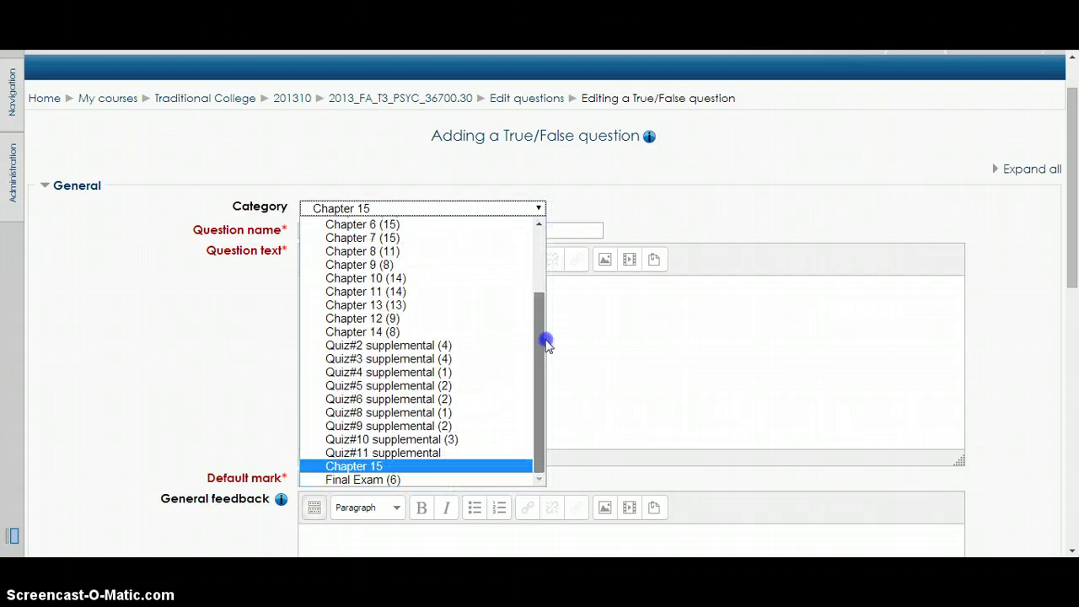
pyautogui.click(569, 212)
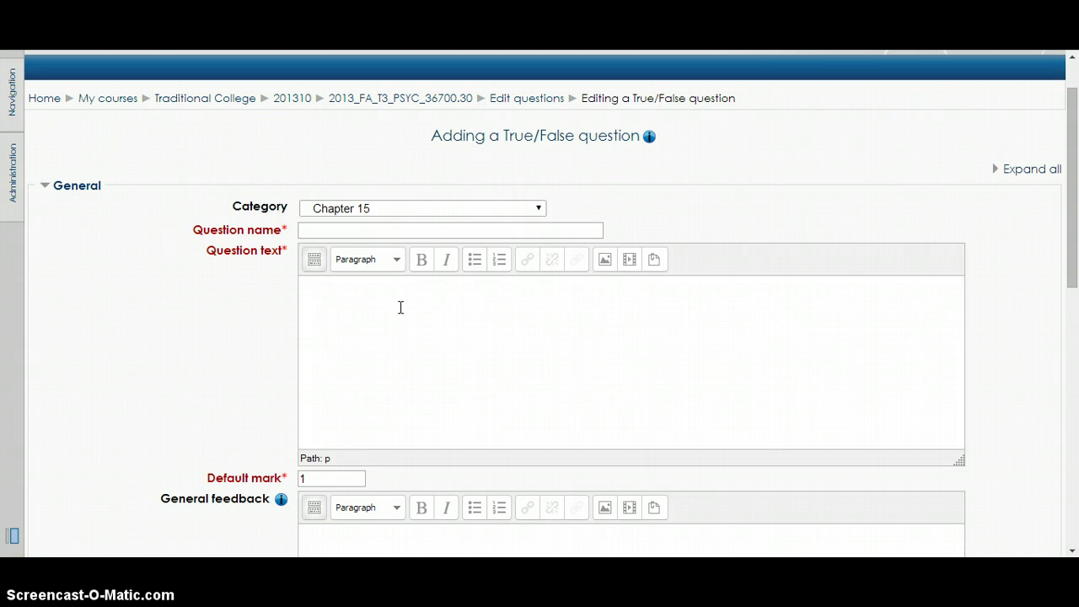
# Enter "Alcohol is considered both a drug and a food." as the question text
pyautogui.click(393, 302)
pyautogui.write('Alcohol is consider')
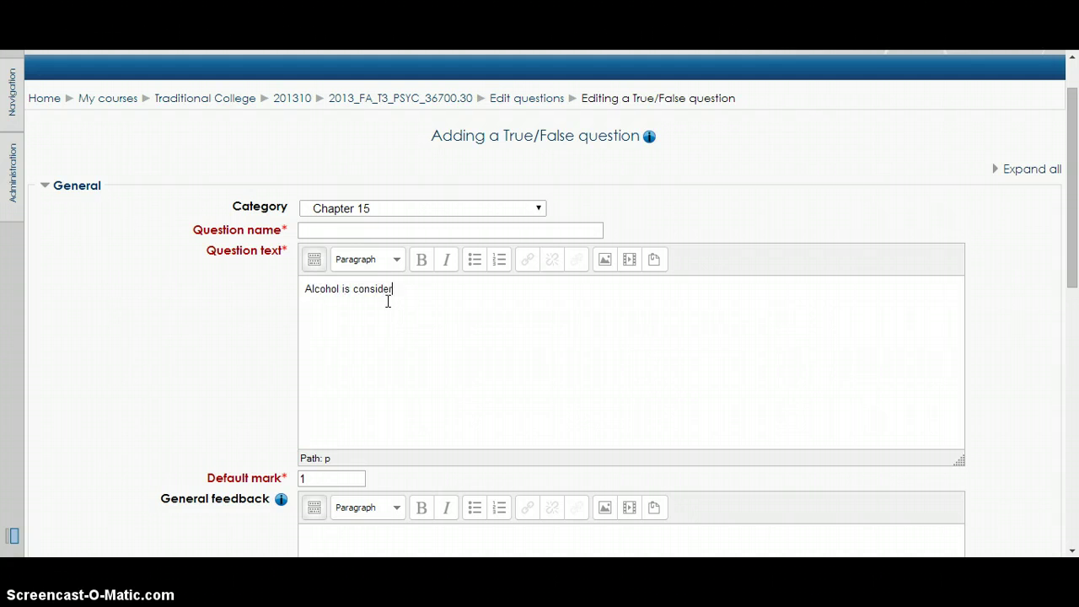
pyautogui.write('ed both a drug and a food.')
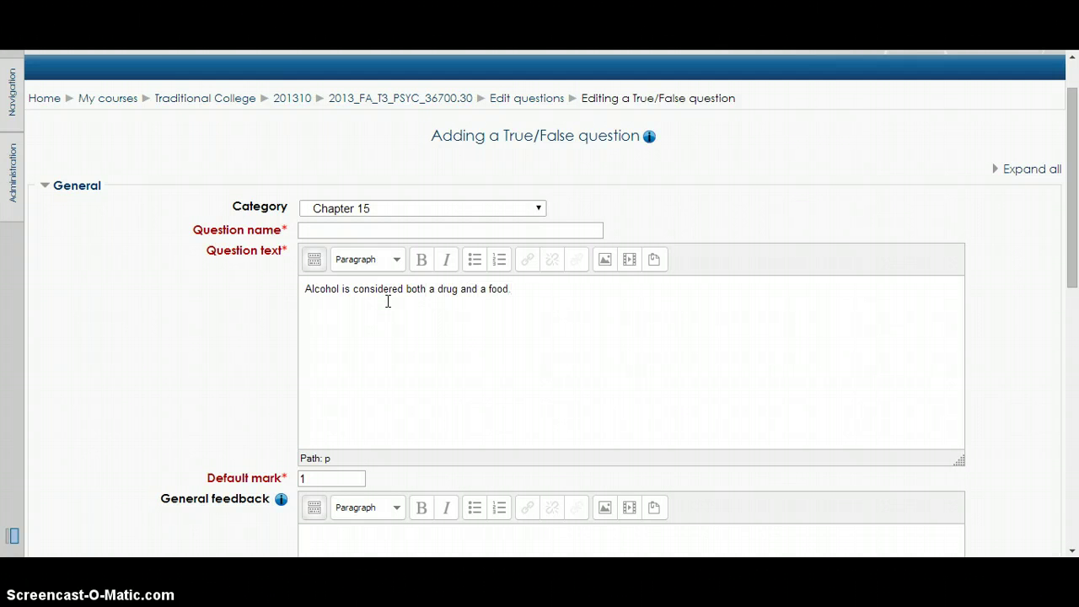
# Copy the full question text and paste it in as the question name
pyautogui.moveTo(510, 289); pyautogui.dragTo(296, 292)
pyautogui.hotkey('ctrl', 'c')
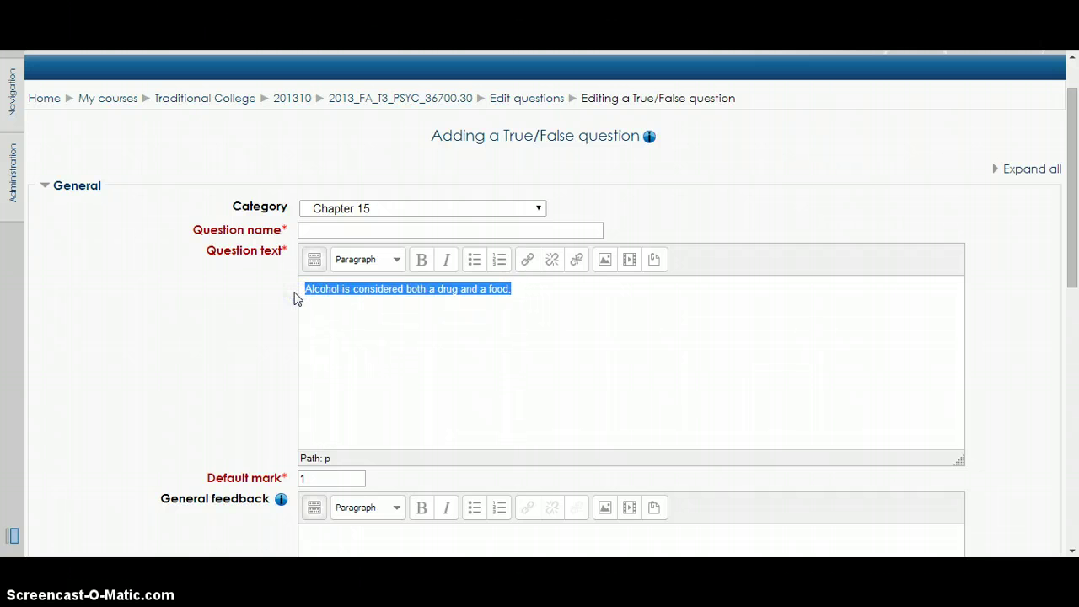
pyautogui.click(394, 229)
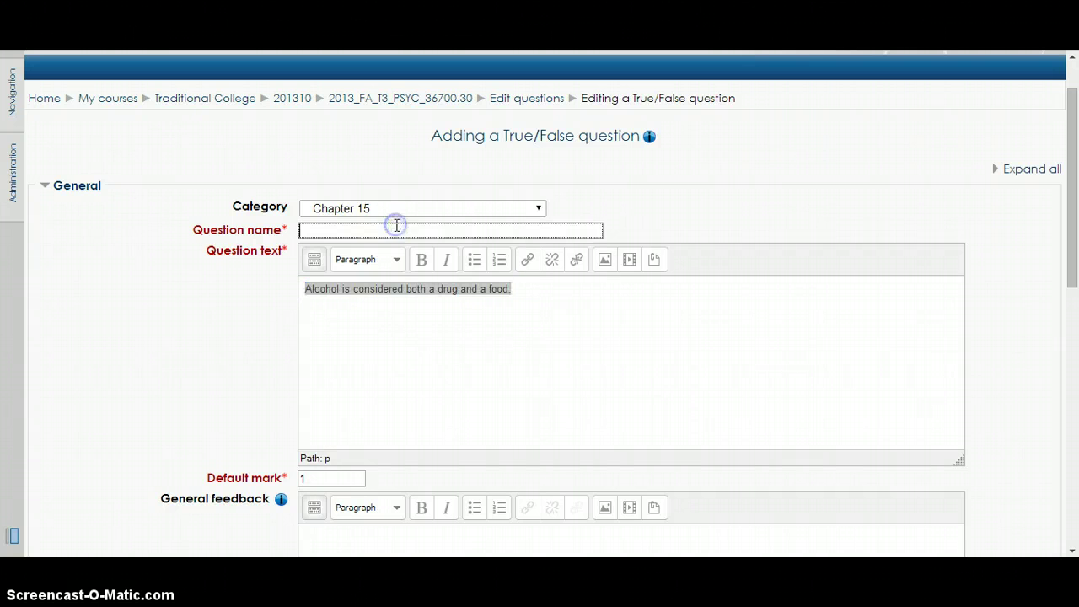
pyautogui.hotkey('ctrl', 'v')
pyautogui.click(562, 330)
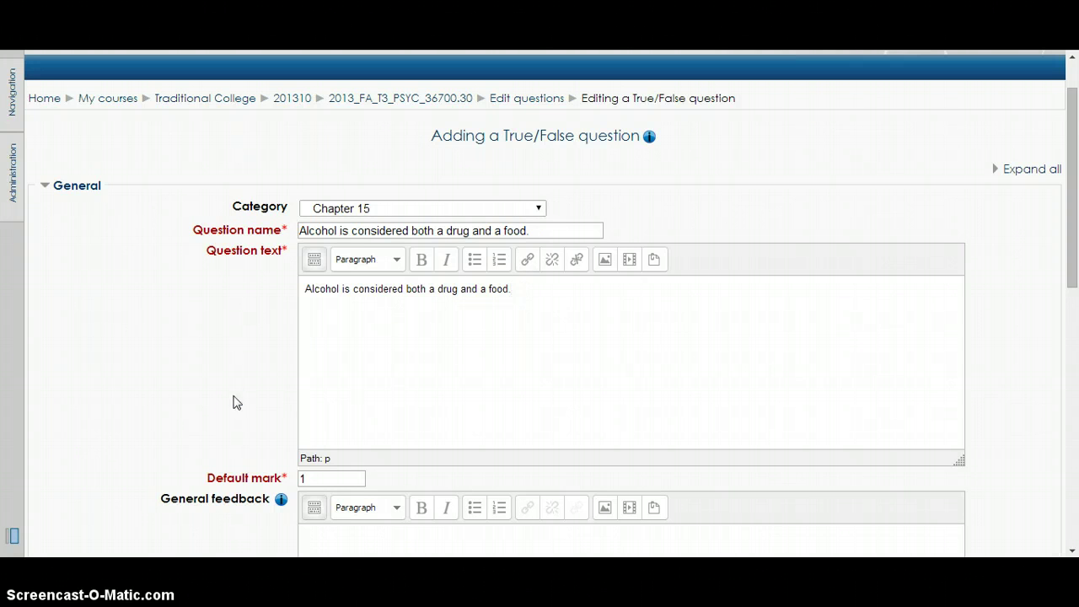
# Set the question's correct answer to True
pyautogui.scroll(-1, 236, 393)
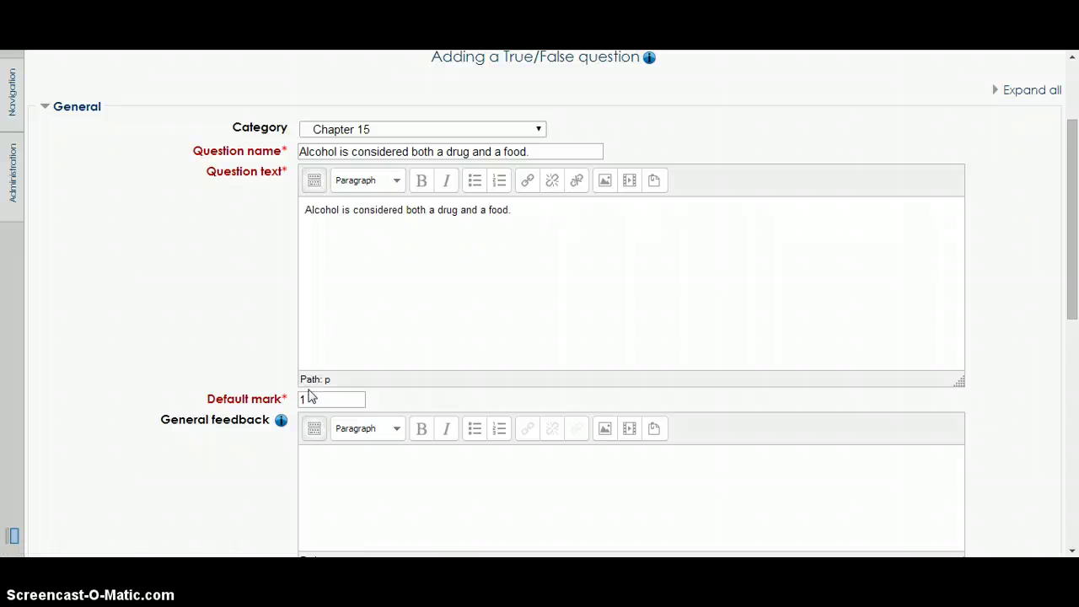
pyautogui.scroll(-1, 403, 384)
pyautogui.scroll(-1, 404, 383)
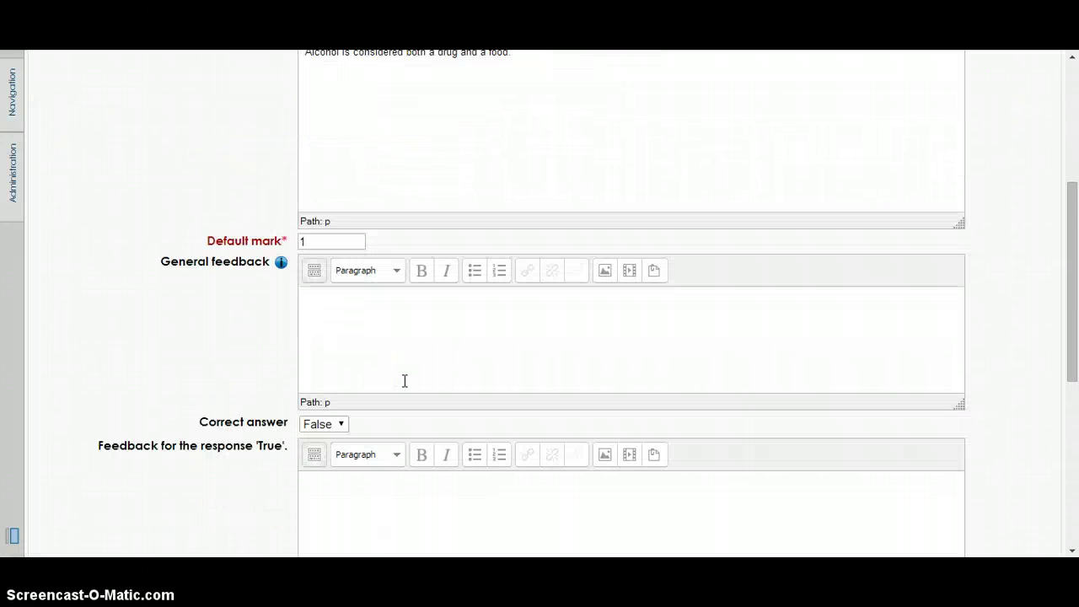
pyautogui.scroll(-1, 405, 381)
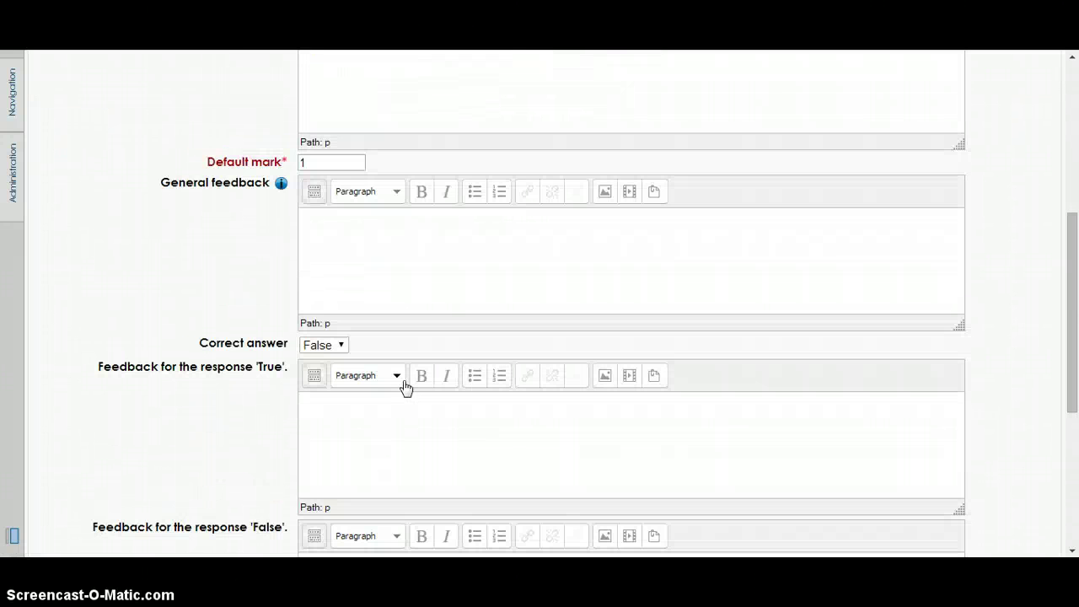
pyautogui.click(343, 349)
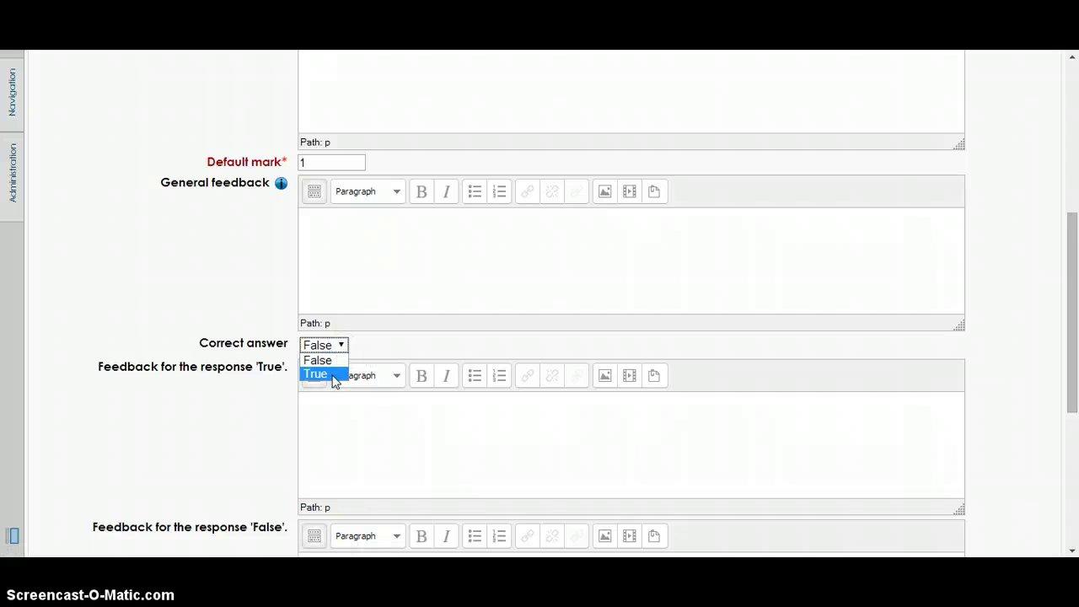
pyautogui.click(332, 376)
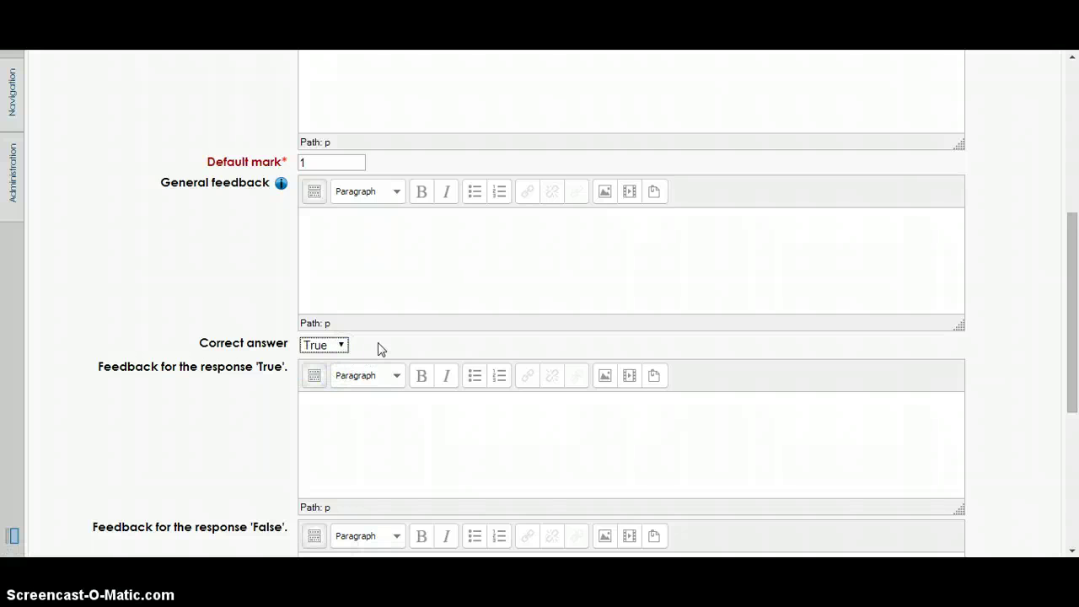
pyautogui.click(379, 347)
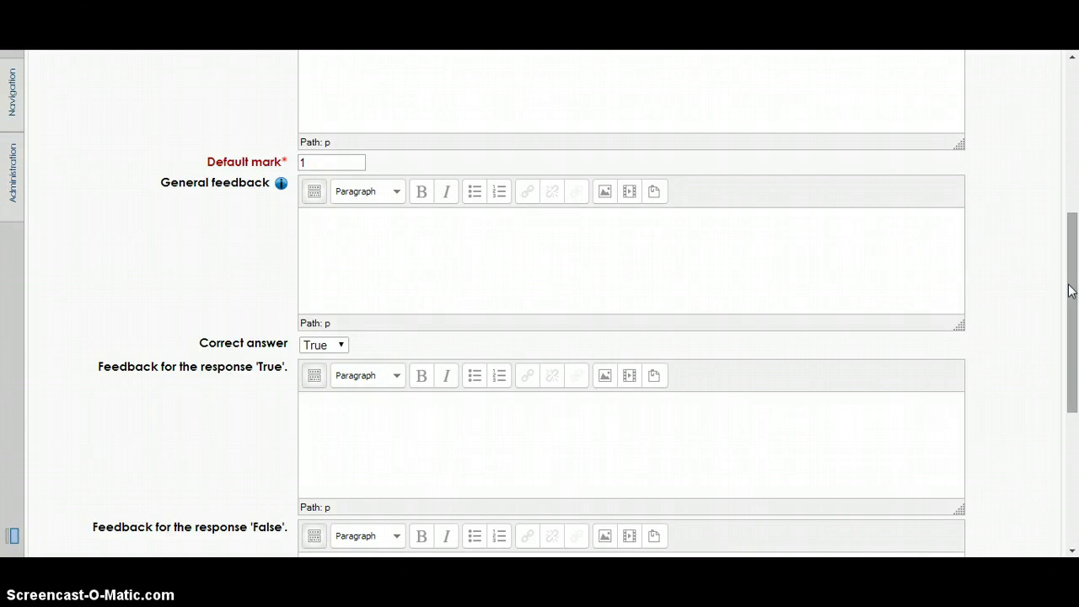
# Save the new True/False question, leaving the feedback for both responses empty
pyautogui.moveTo(1071, 290); pyautogui.dragTo(1073, 374)
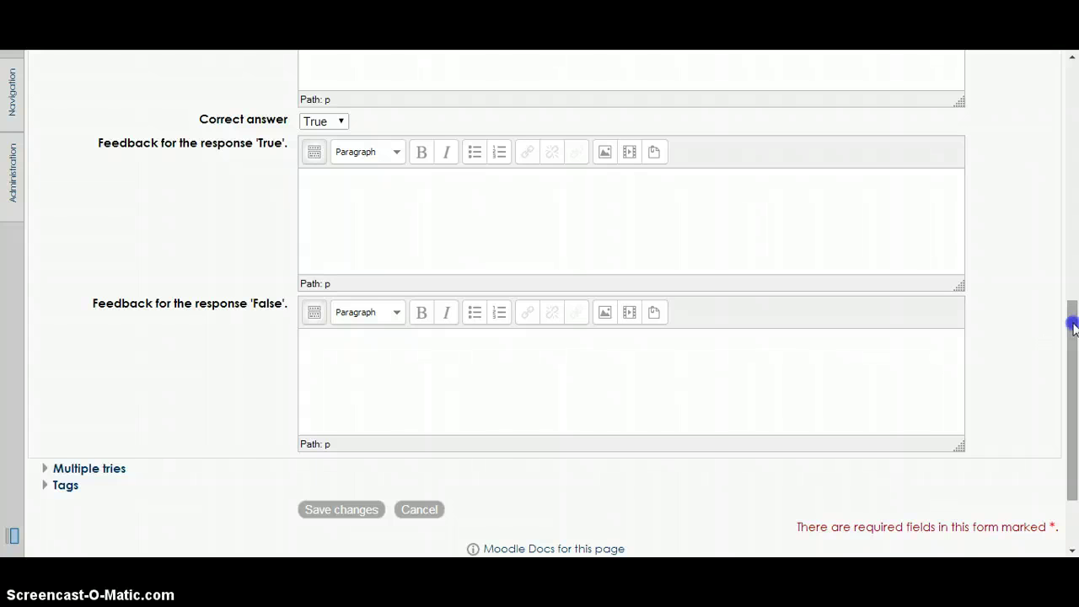
pyautogui.moveTo(1071, 312); pyautogui.dragTo(1071, 353)
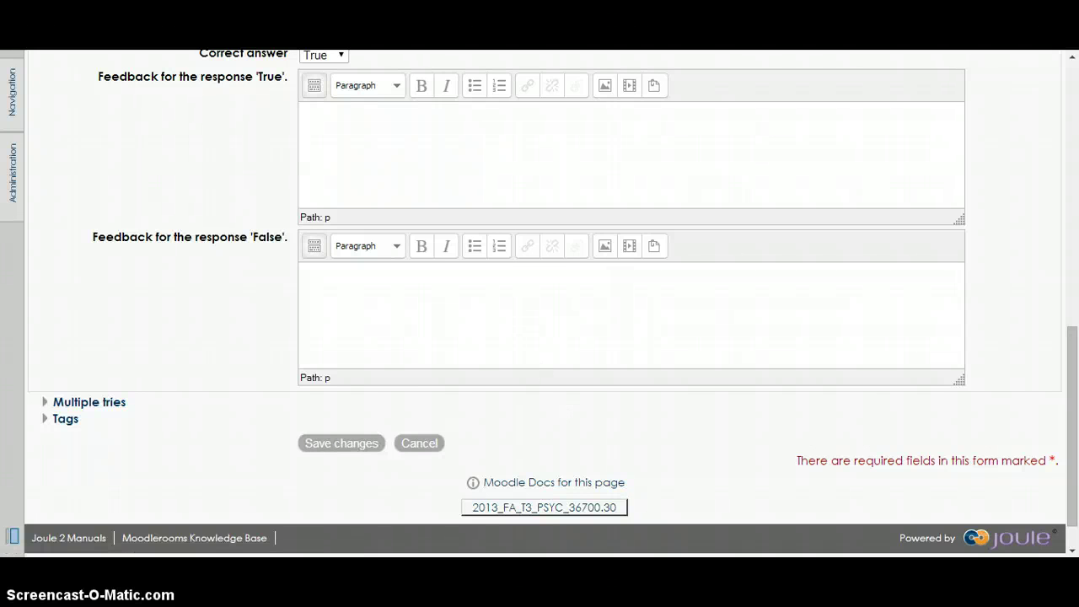
pyautogui.click(343, 447)
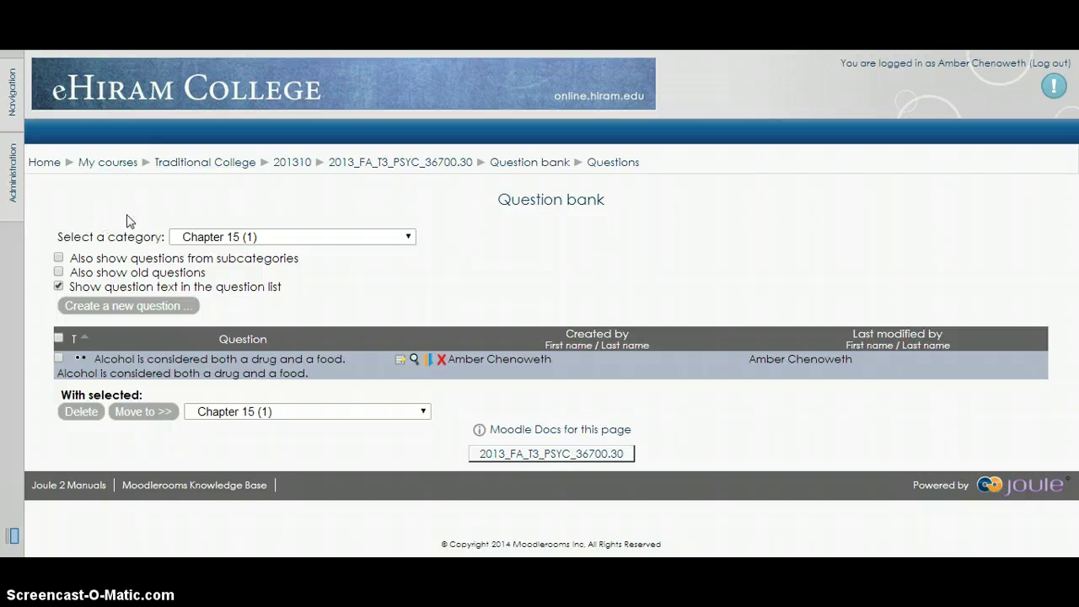
# Open the question bank's page for importing questions from a file
pyautogui.click(15, 176)
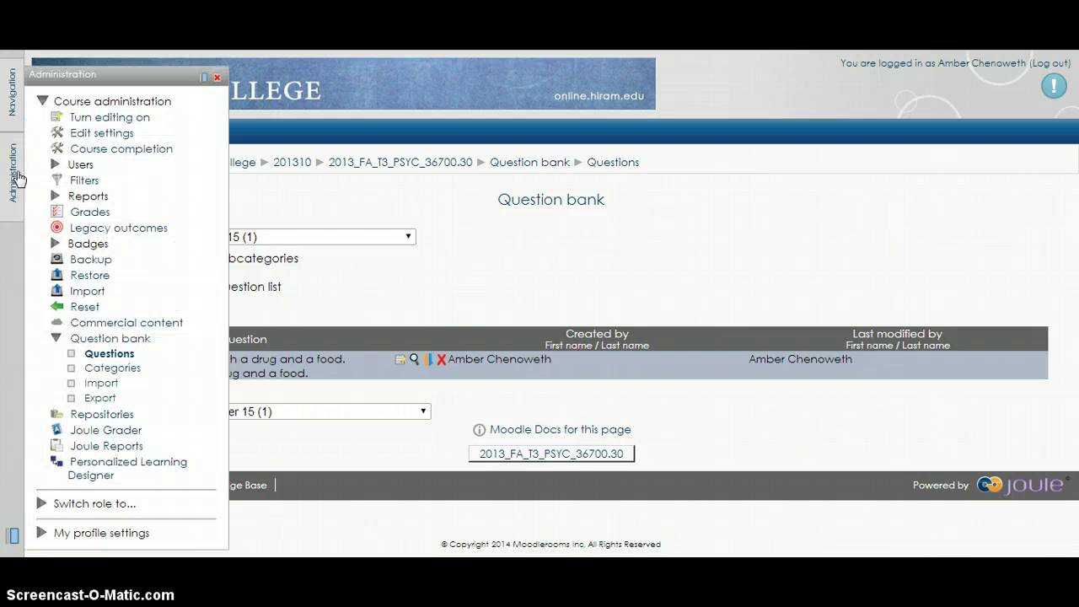
pyautogui.click(100, 385)
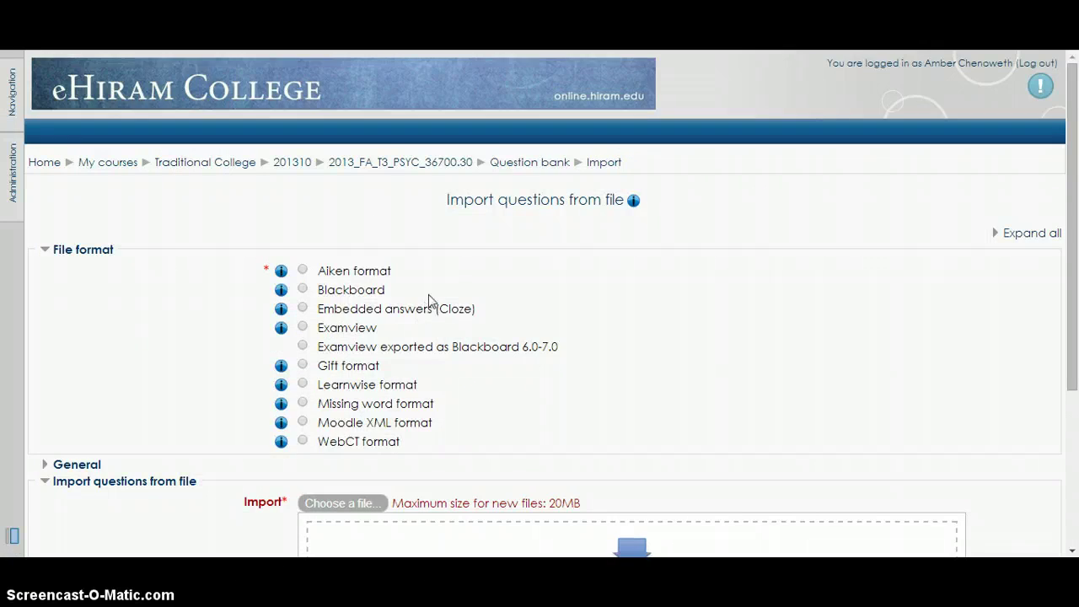
# Expand all sections of the import form and review the file format and general import settings
pyautogui.scroll(-1, 429, 300)
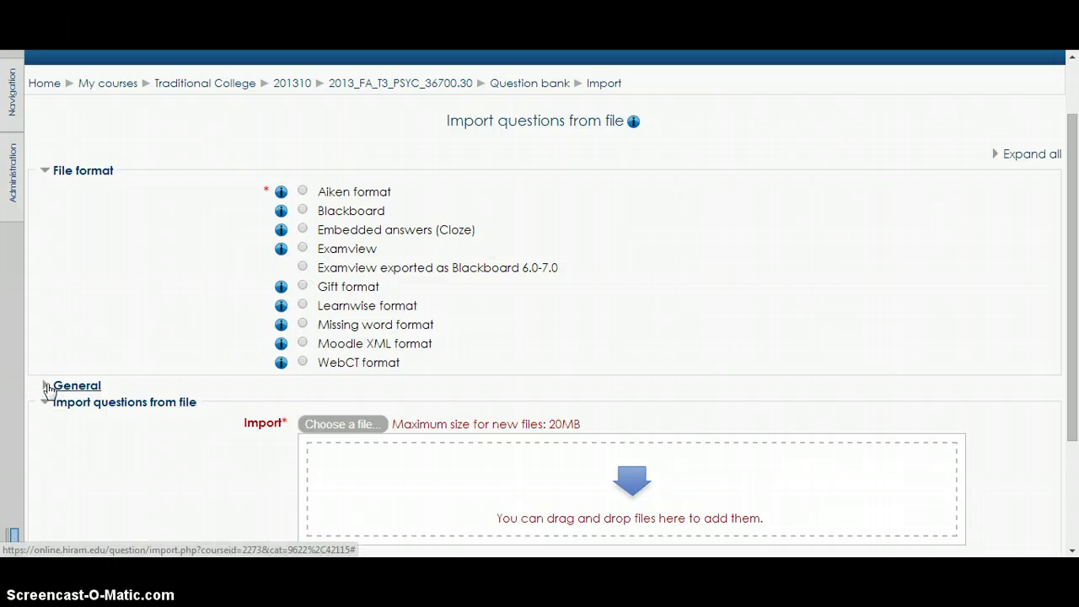
pyautogui.click(1020, 156)
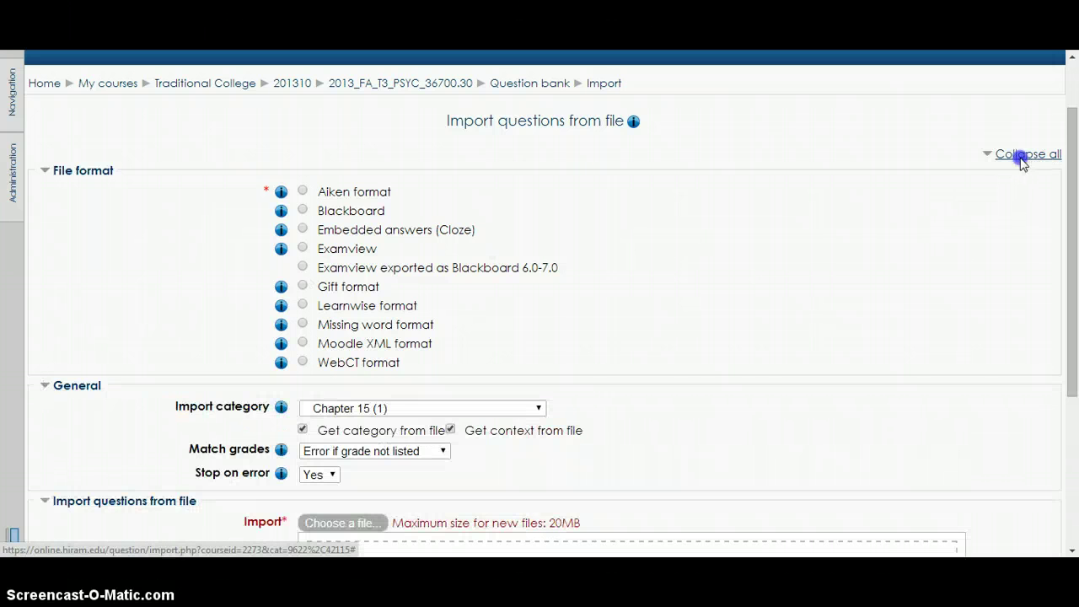
pyautogui.scroll(-1, 655, 277)
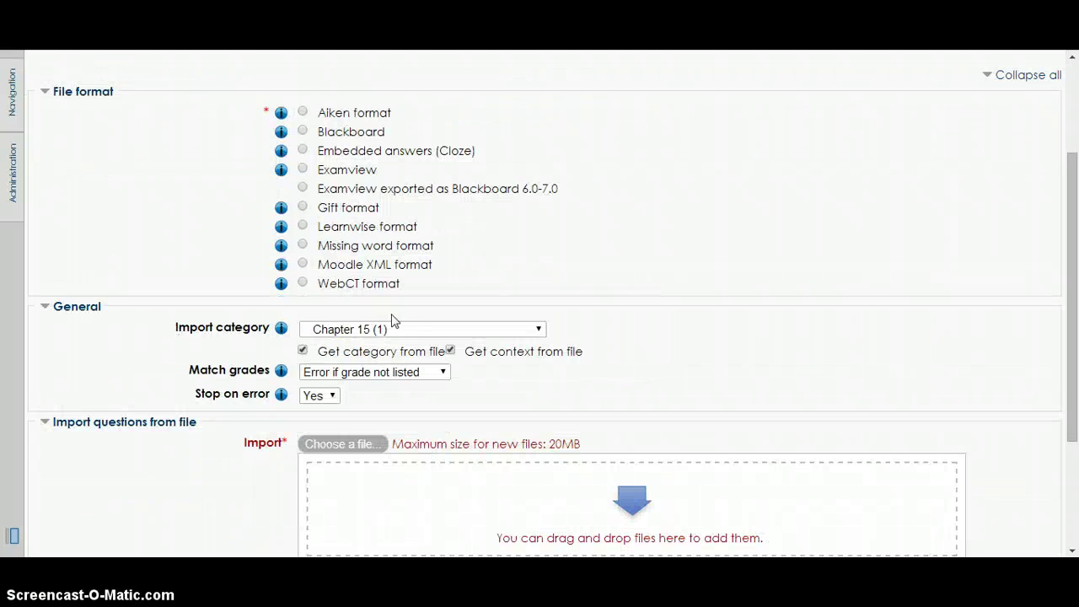
pyautogui.scroll(1, 392, 321)
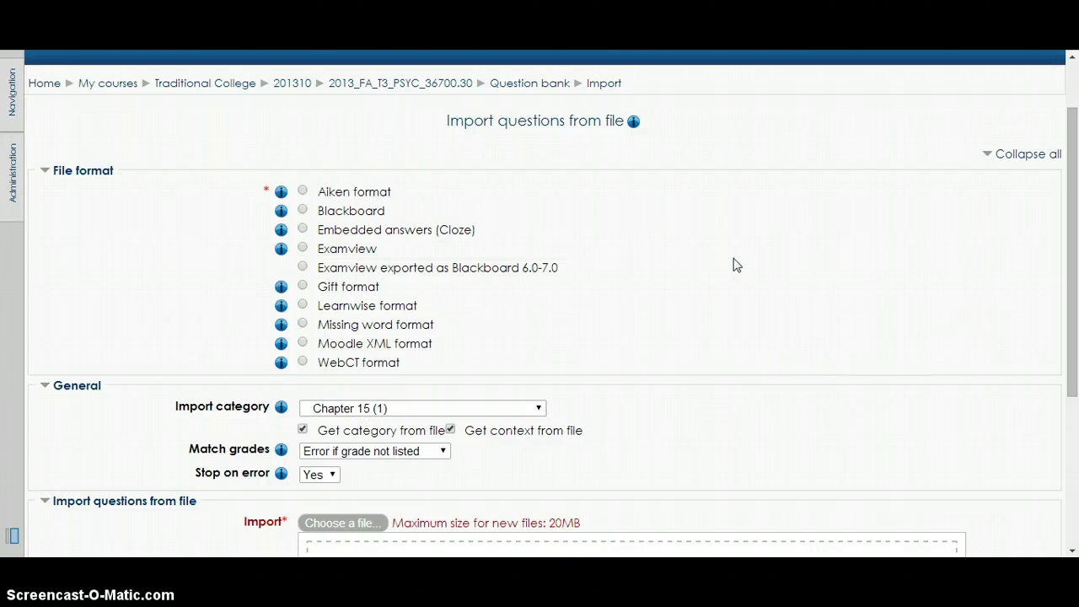
# Turn off getting the category from the file and set the file format to Moodle XML
pyautogui.click(304, 431)
pyautogui.click(304, 345)
pyautogui.scroll(-2, 704, 415)
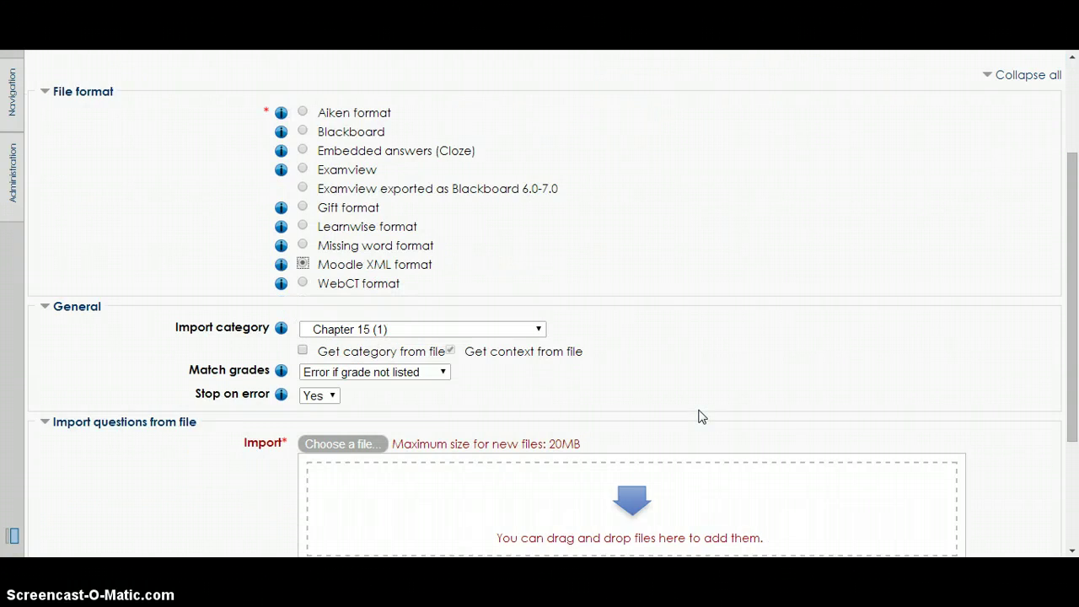
# Shrink the browser window to expose the file folder and add the XML file quiz01 to the import upload area
pyautogui.scroll(-1, 698, 416)
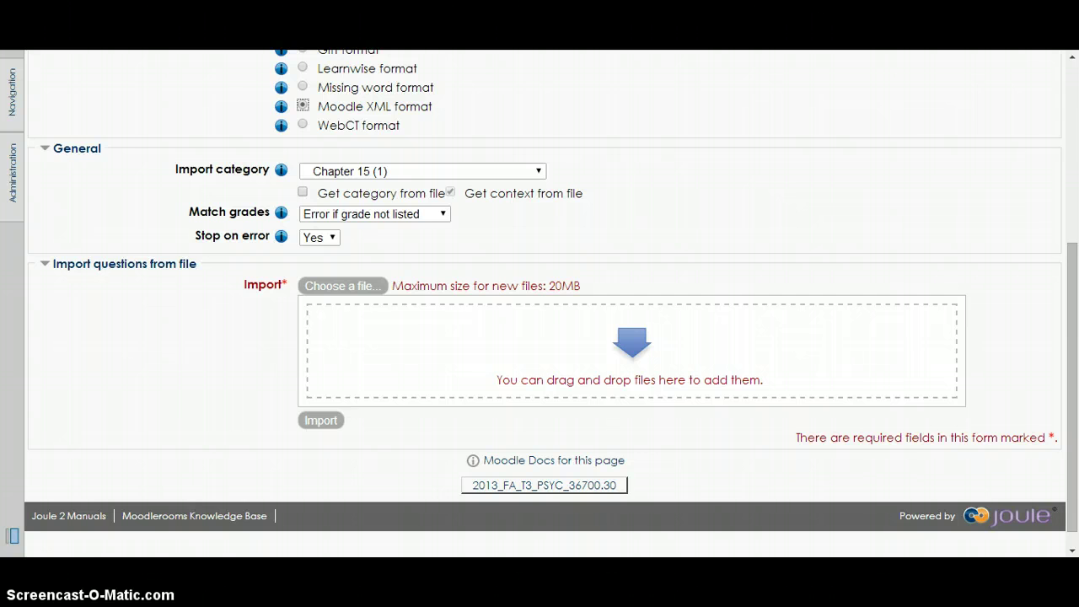
pyautogui.press('super+Down')
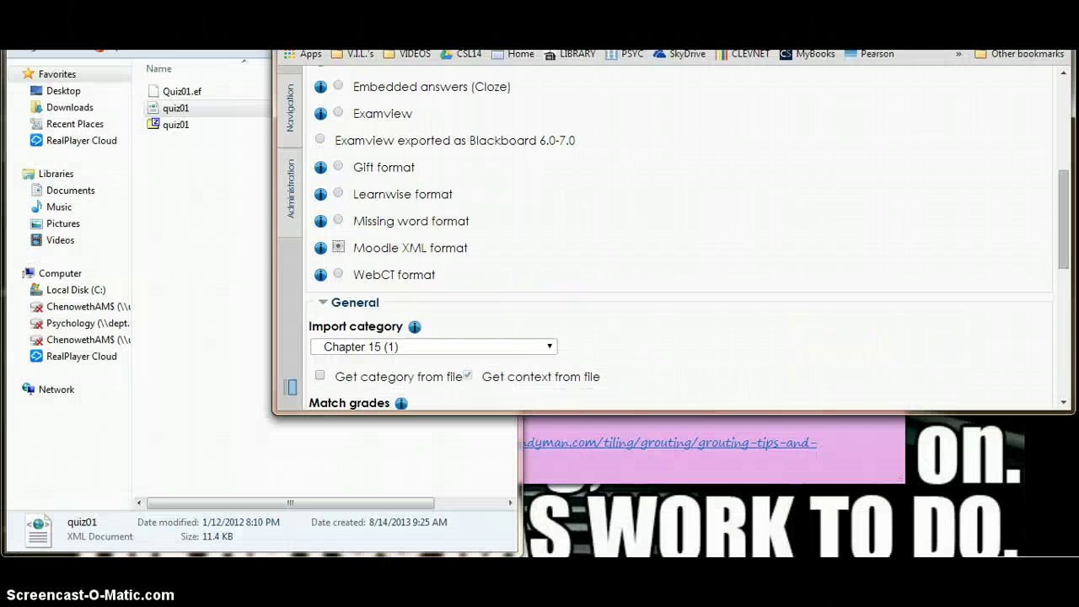
pyautogui.moveTo(273, 411); pyautogui.dragTo(289, 522)
pyautogui.scroll(-3, 646, 399)
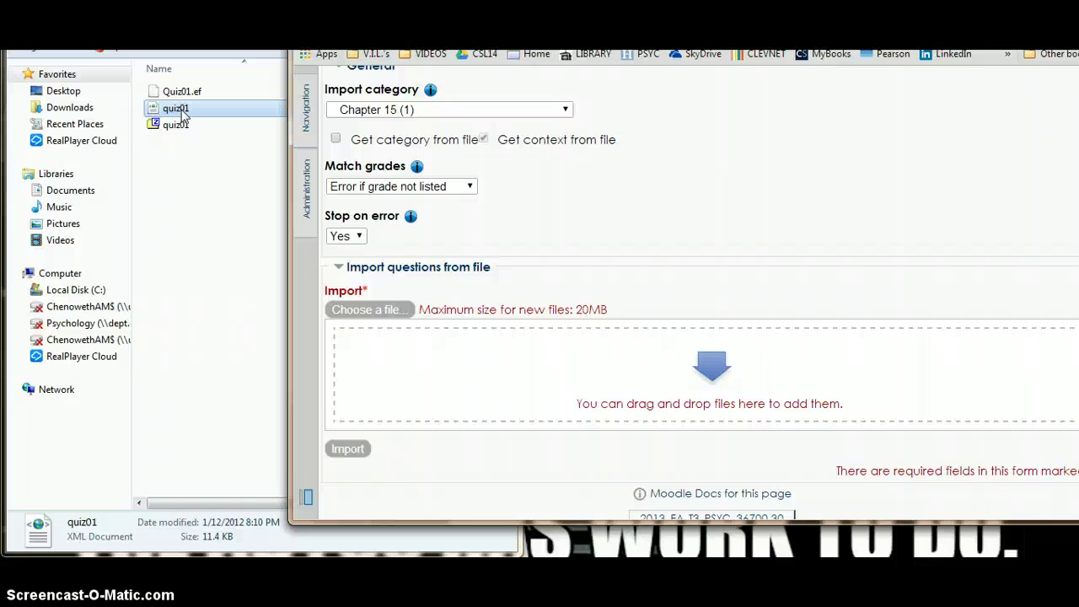
pyautogui.moveTo(173, 108); pyautogui.dragTo(513, 396)
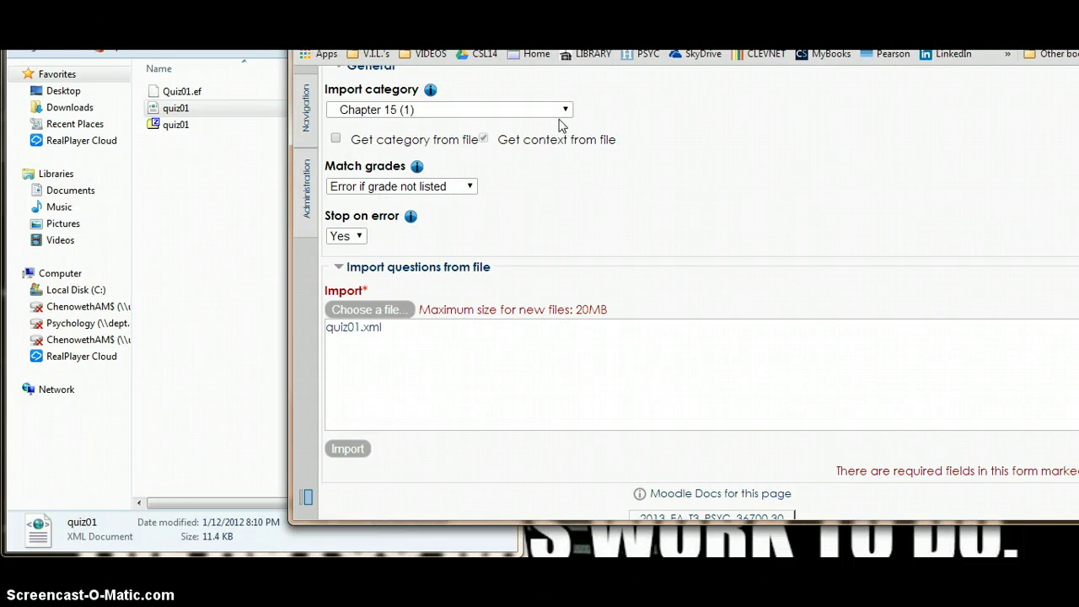
# Import the questions from quiz01.xml, restore the full-size browser window and review the imported questions
pyautogui.click(354, 450)
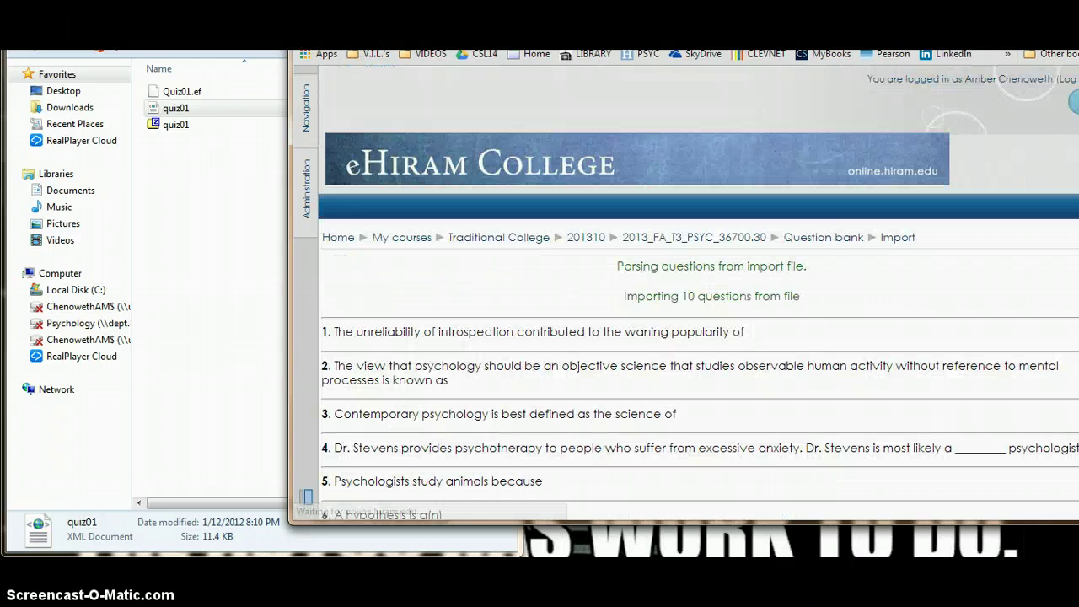
pyautogui.press('super+Up')
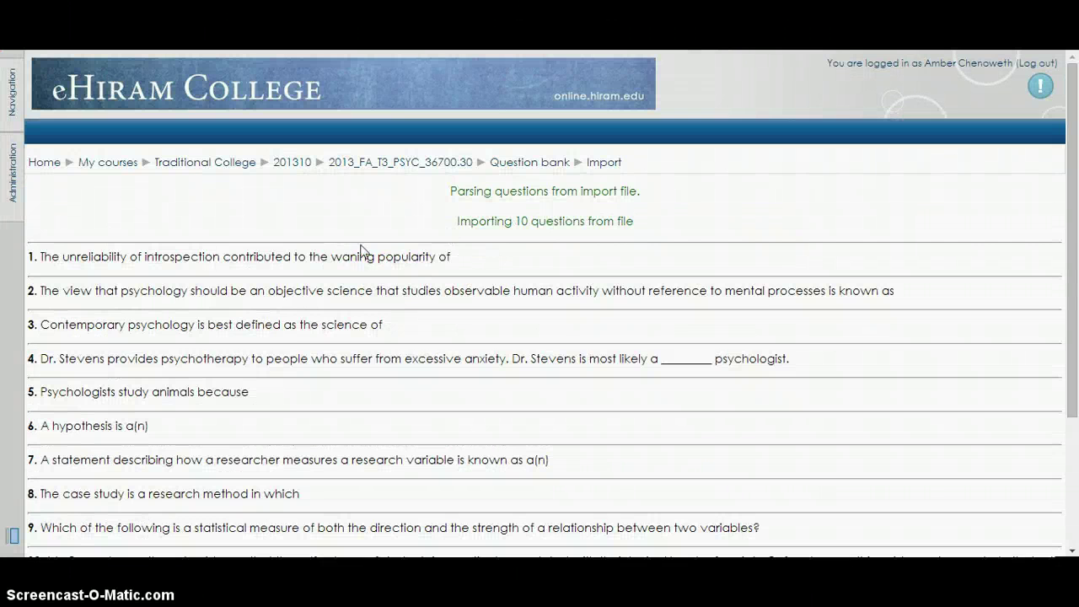
pyautogui.scroll(-3, 340, 482)
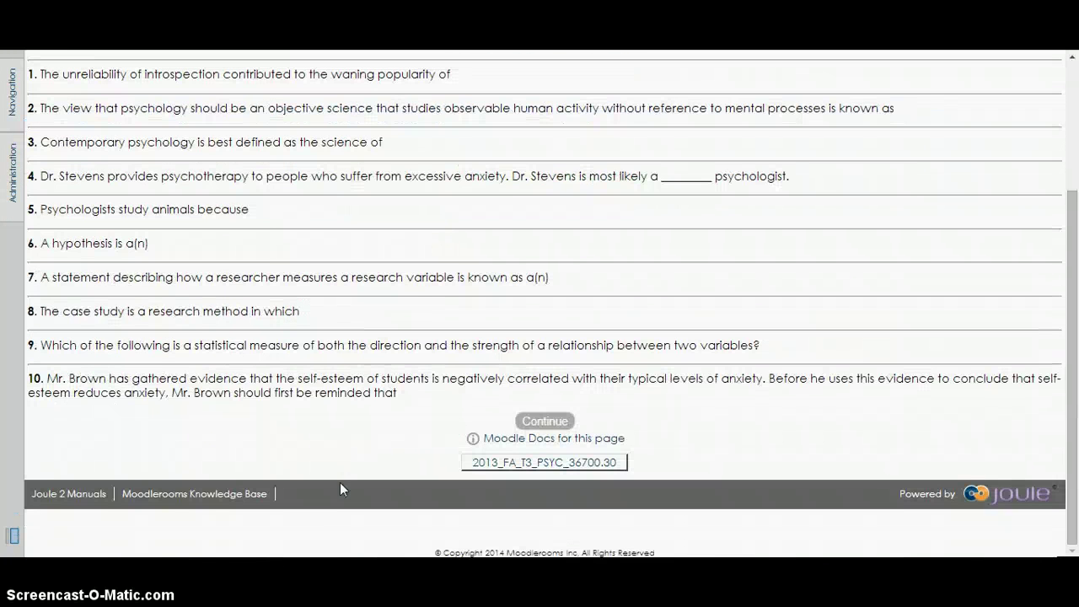
pyautogui.scroll(3, 643, 418)
pyautogui.scroll(-3, 643, 396)
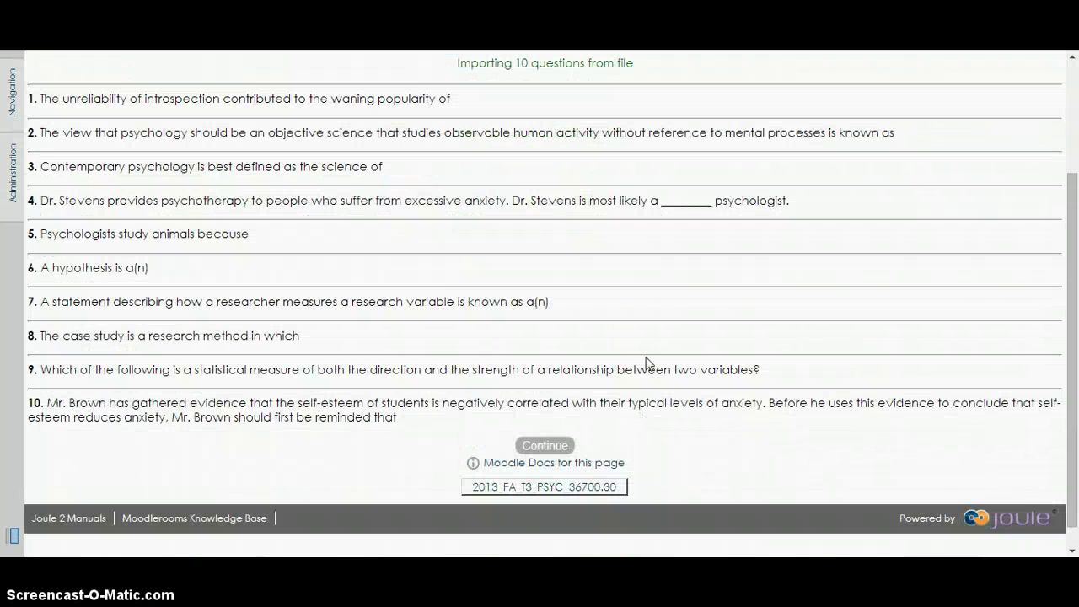
# Continue from the import results to the question bank and look through the Chapter 15 question list
pyautogui.click(544, 448)
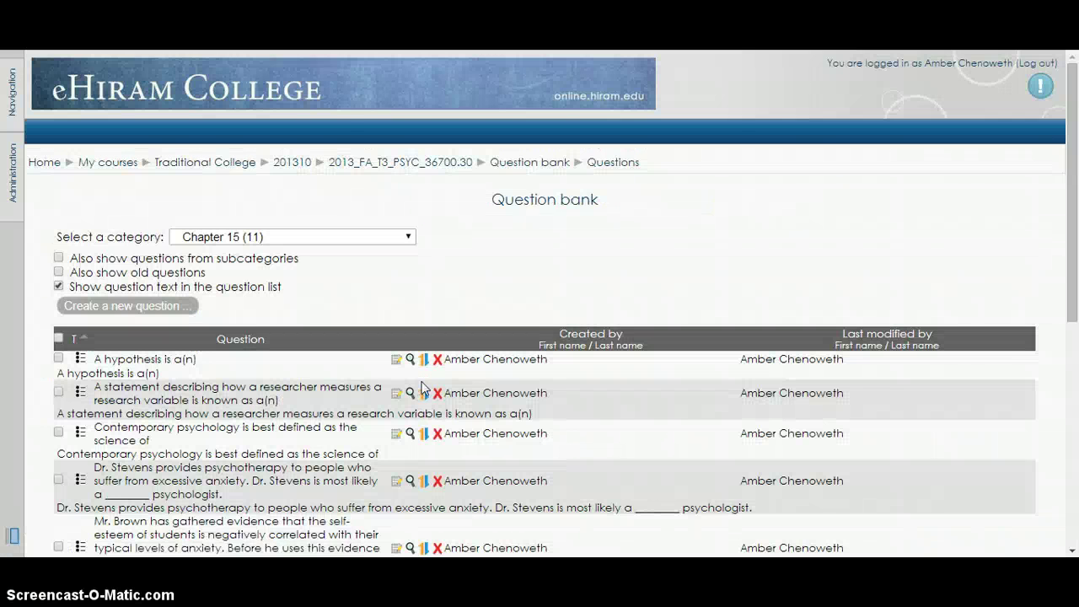
pyautogui.scroll(-2, 703, 241)
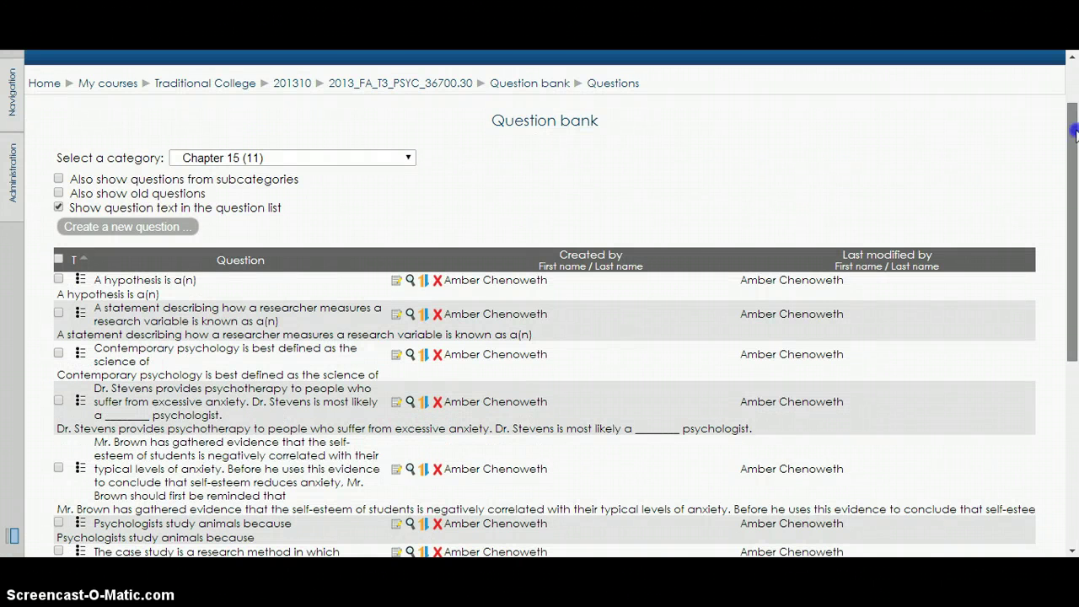
pyautogui.moveTo(1066, 135)
pyautogui.mouseDown()
pyautogui.moveTo(1067, 356)
pyautogui.moveTo(1067, 136)
pyautogui.mouseUp()
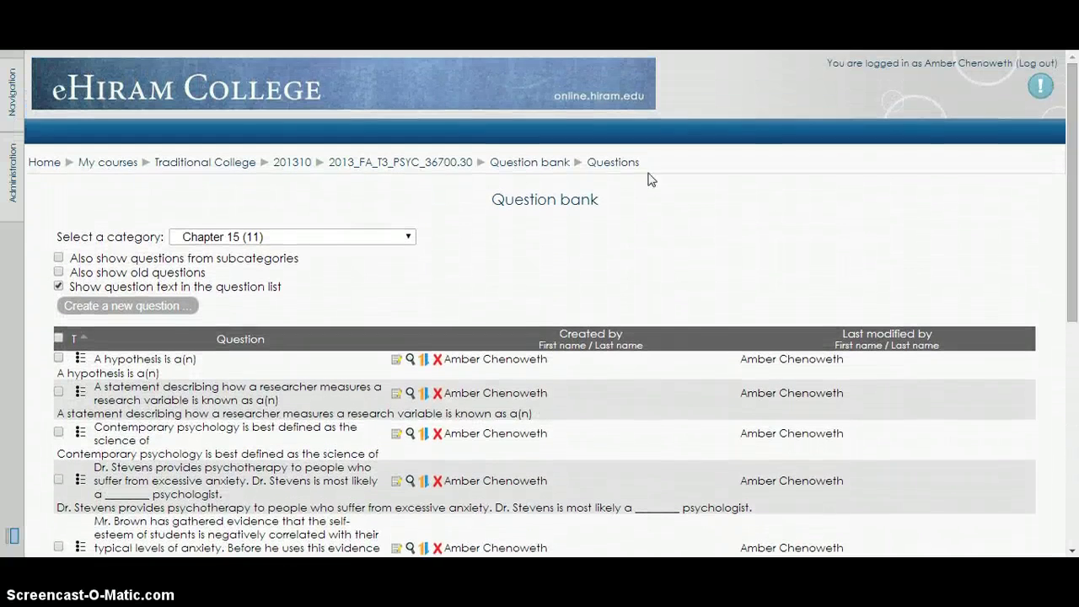